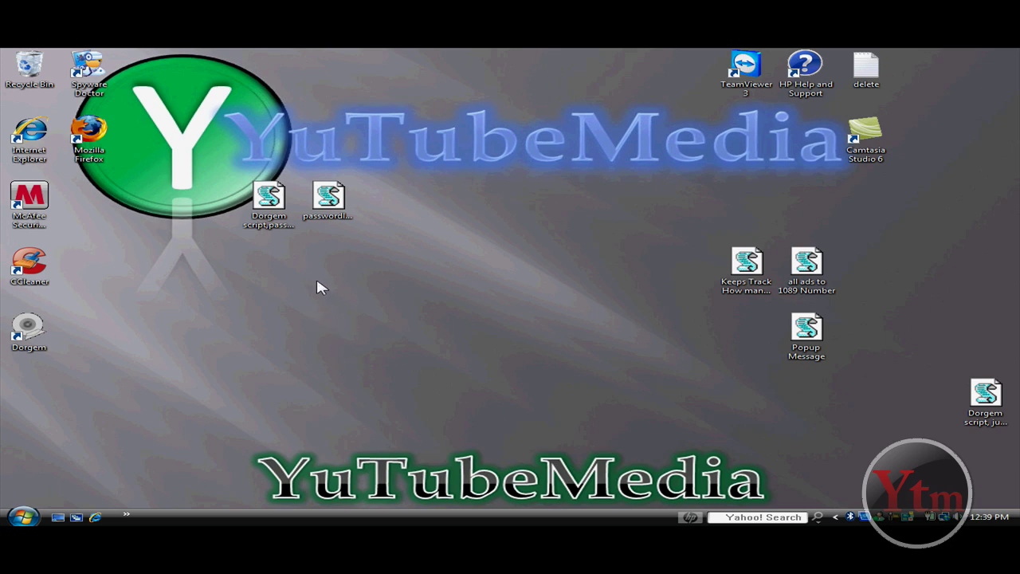
Select the Dorgem and password script icons on the desktop, then clear the selection.
left_click_drag(313, 276, 389, 248)
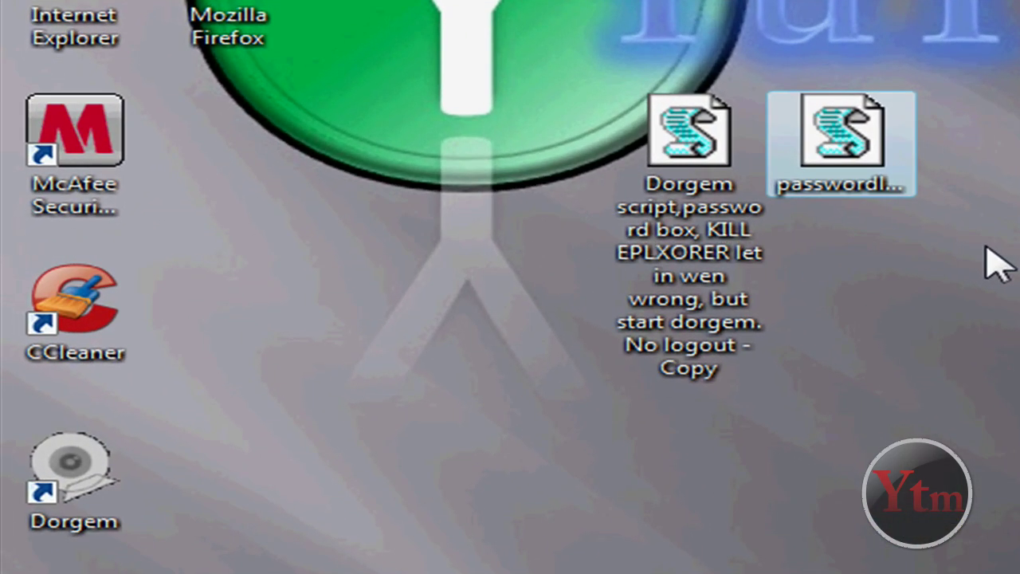
left_click(982, 267)
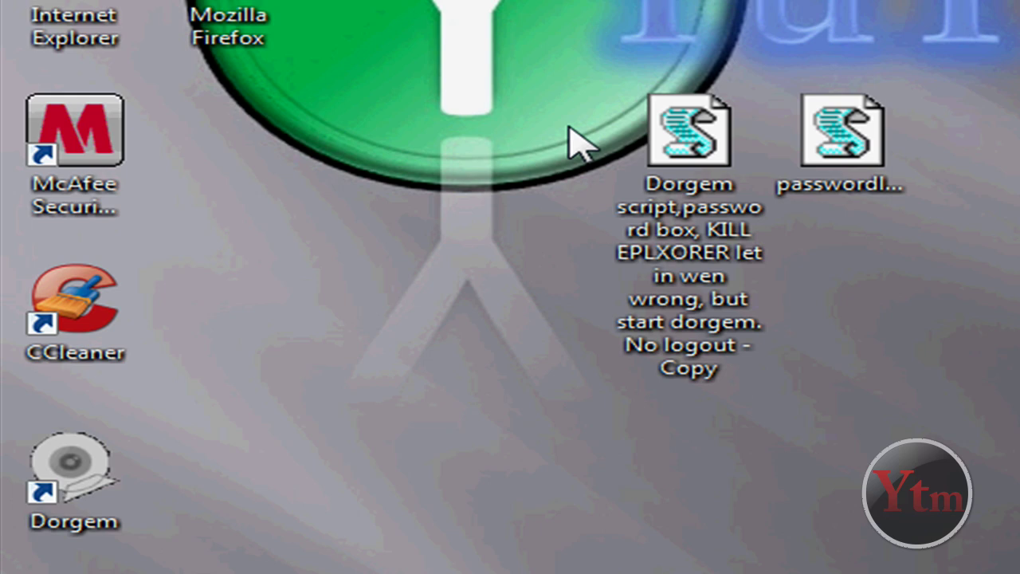
left_click(672, 130)
mouse_move(569, 71)
left_mouse_down()
mouse_move(663, 128)
mouse_move(752, 234)
mouse_move(796, 266)
mouse_move(638, 96)
mouse_move(566, 74)
left_mouse_up()
left_click(880, 306)
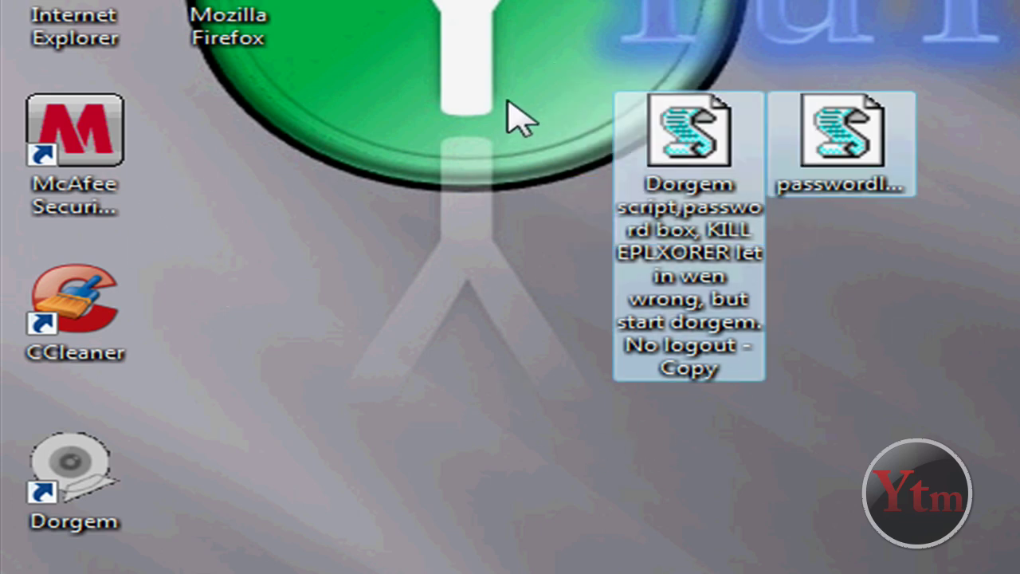
left_click_drag(522, 51, 831, 310)
left_click(703, 204)
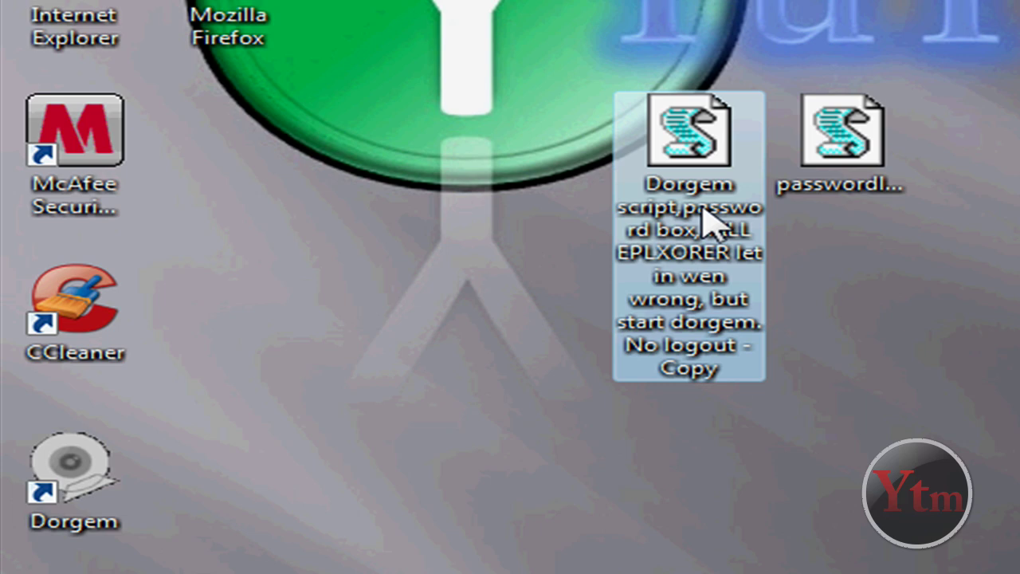
left_click(943, 290)
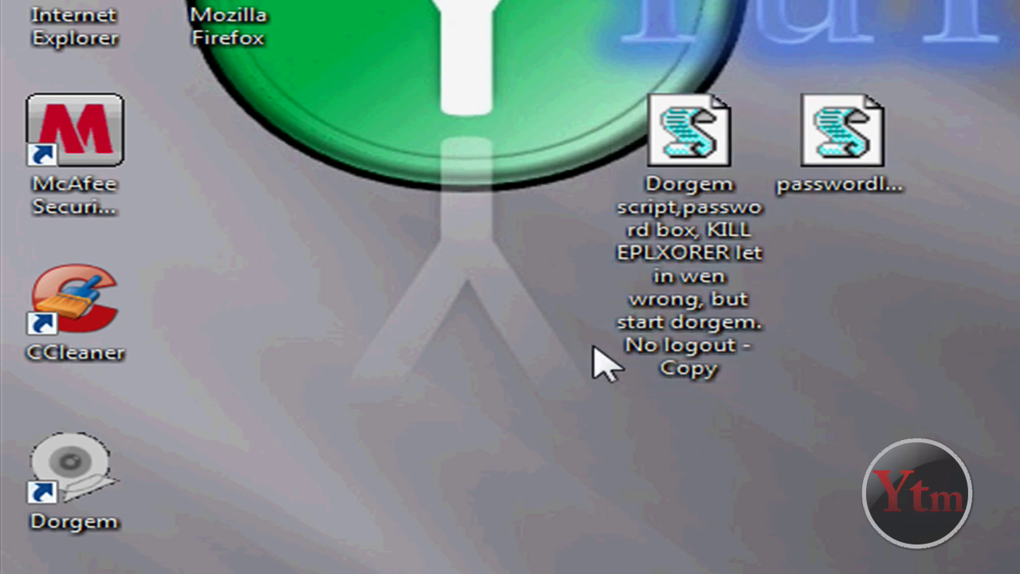
Drag-select the Dorgem script icon, then both script icons, and deselect them.
left_click_drag(215, 394, 2, 570)
left_click_drag(199, 410, 2, 571)
left_click_drag(200, 548, 295, 422)
left_click_drag(586, 34, 787, 427)
left_click_drag(825, 390, 815, 421)
left_click(825, 390)
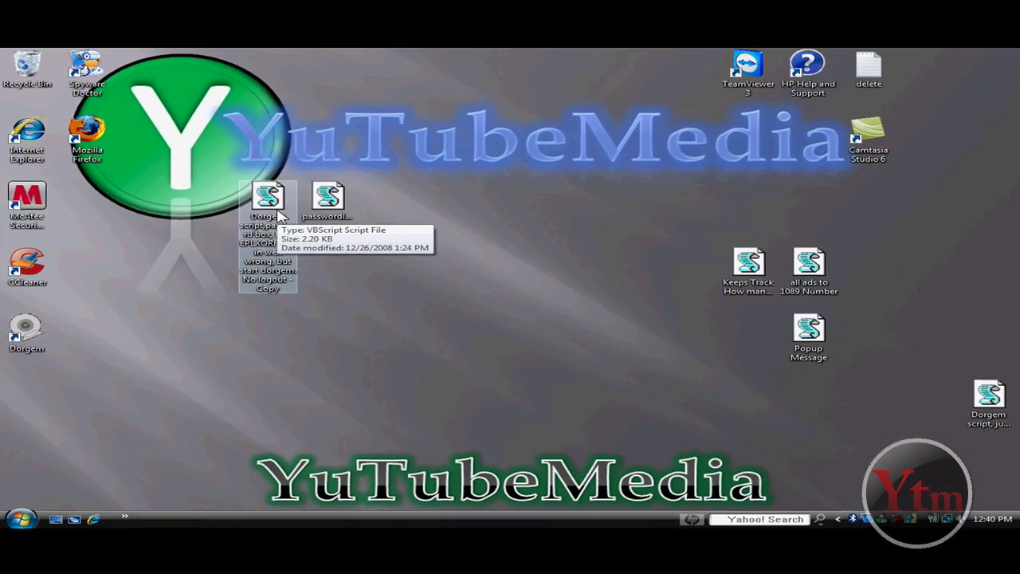
Run the Dorgem script, enter the correct password, and dismiss the Welcome message.
double_click(270, 196)
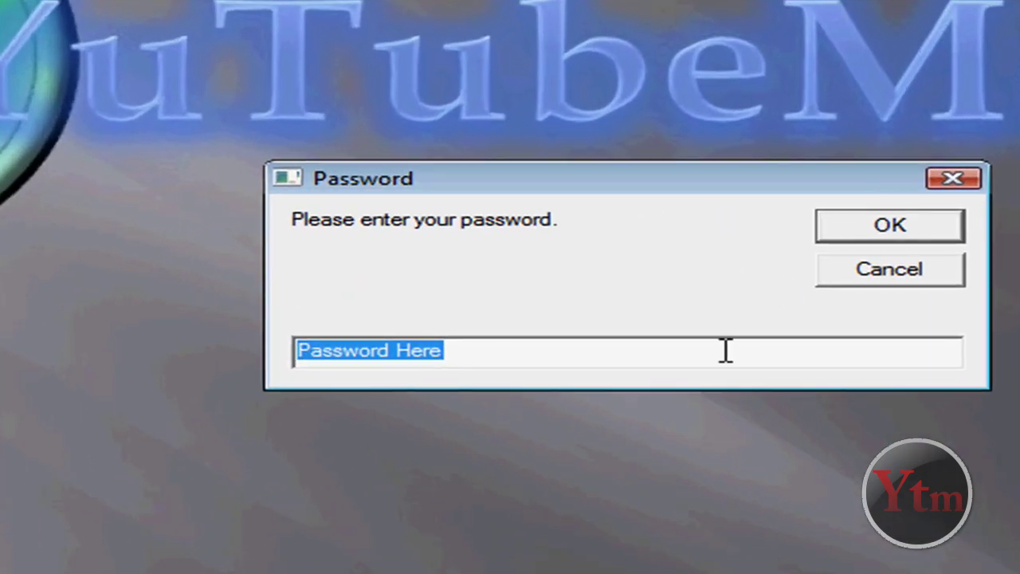
left_click_drag(491, 192, 357, 210)
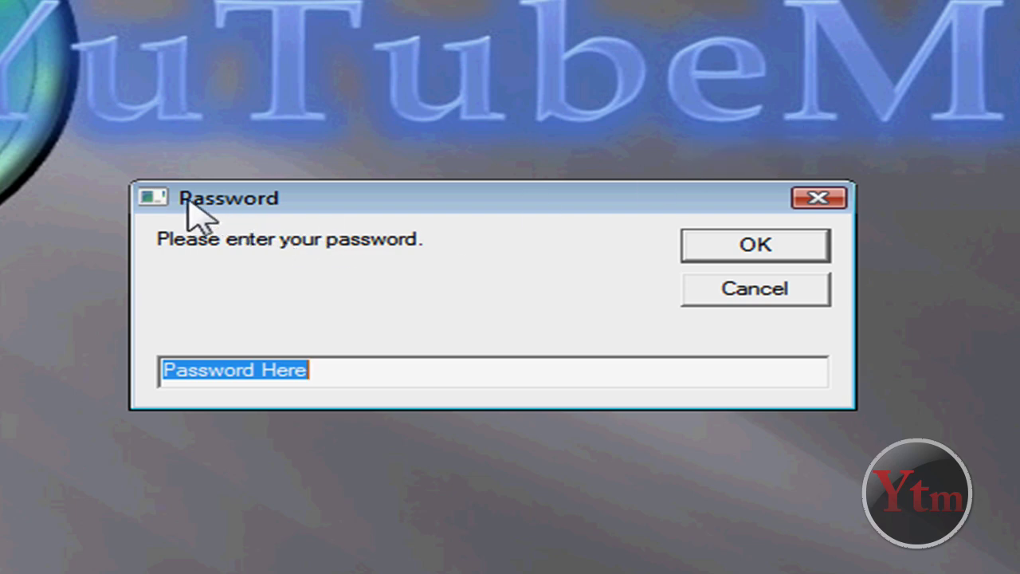
left_click_drag(186, 200, 303, 190)
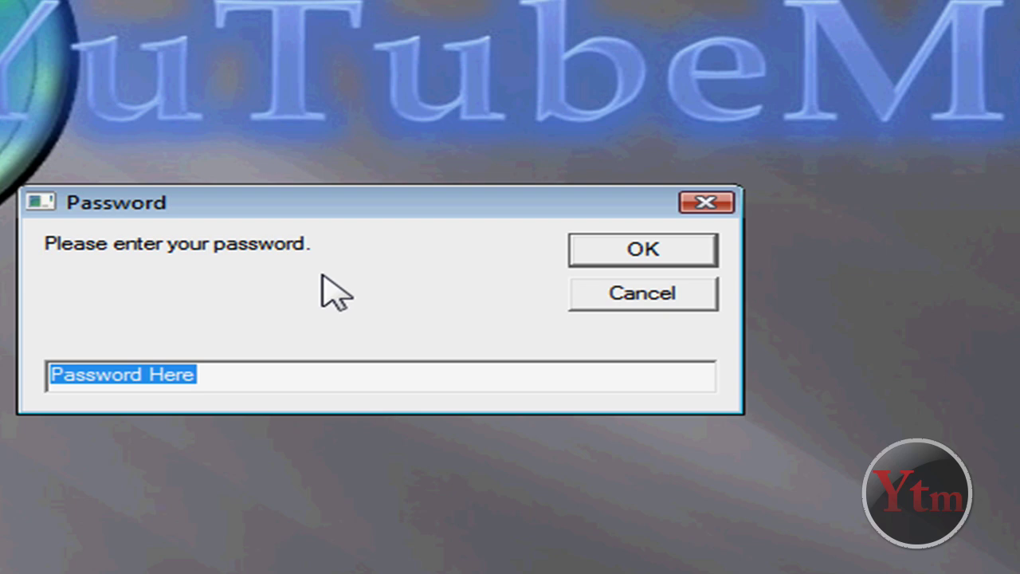
type("pass")
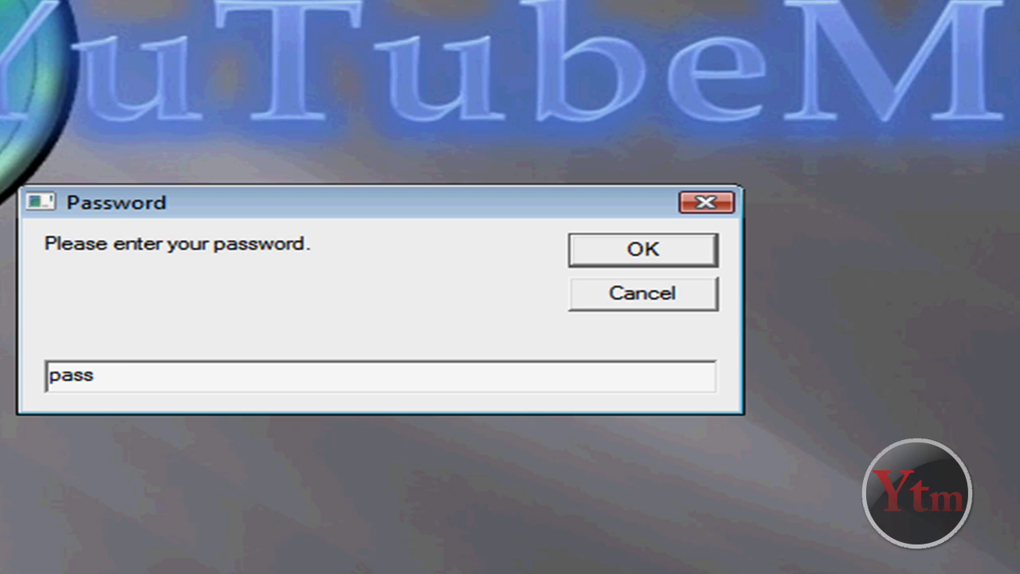
key("Return")
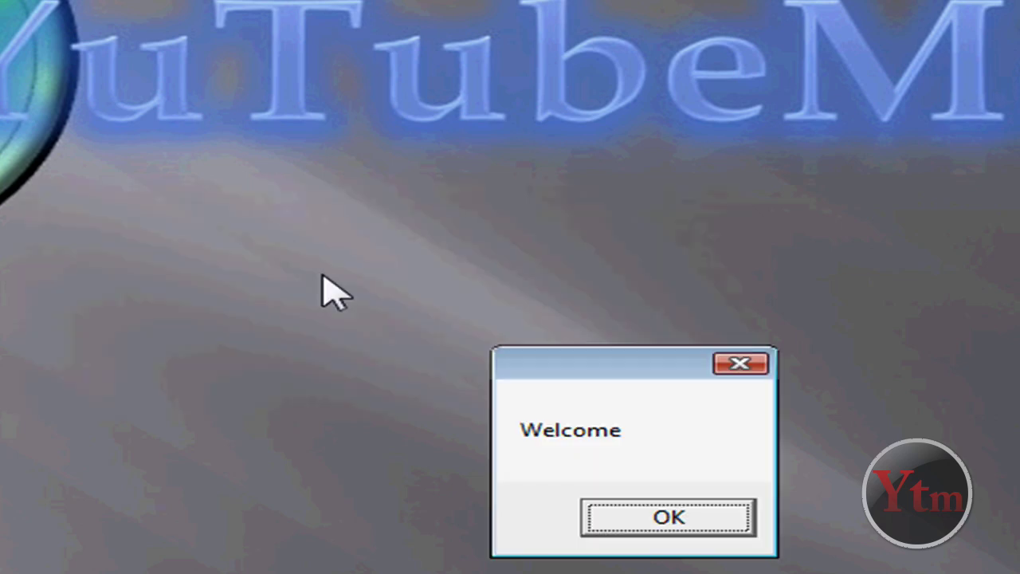
key("Return")
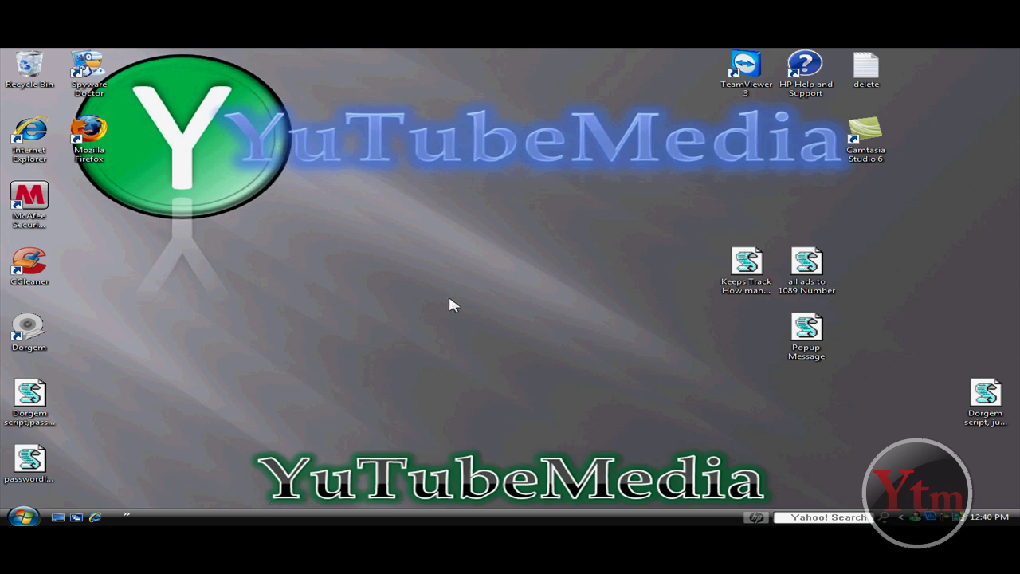
Move the Dorgem script icon up onto the logo area and run it again.
left_click_drag(211, 87, 978, 212)
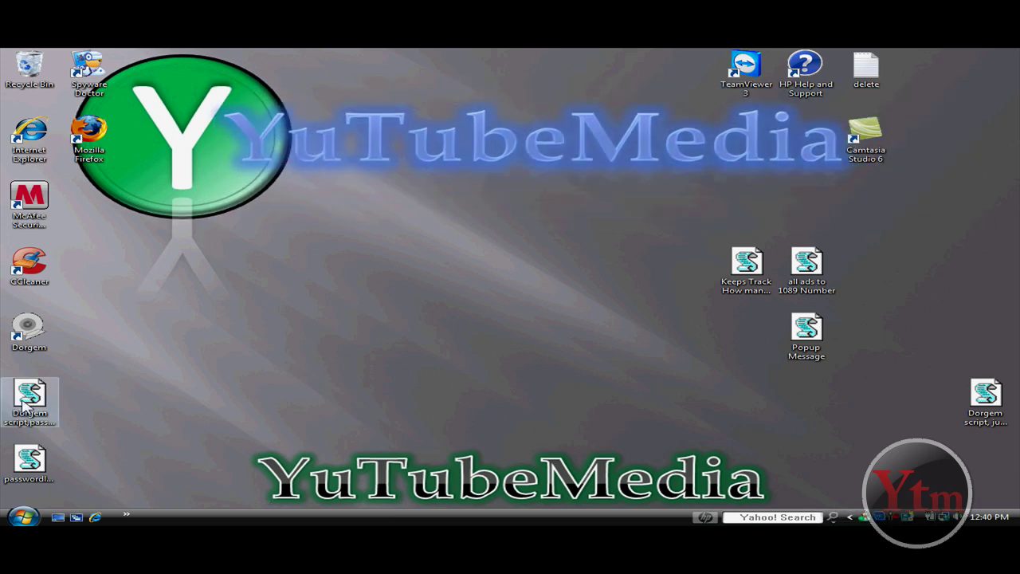
mouse_move(32, 413)
left_mouse_down()
mouse_move(338, 456)
mouse_move(30, 399)
left_mouse_up()
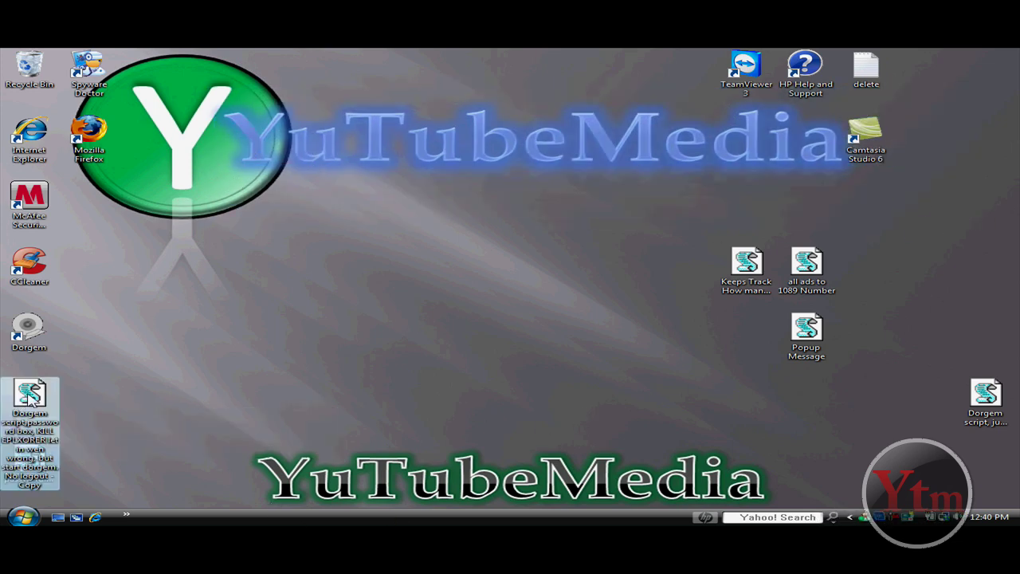
left_click_drag(206, 217, 210, 207)
double_click(209, 196)
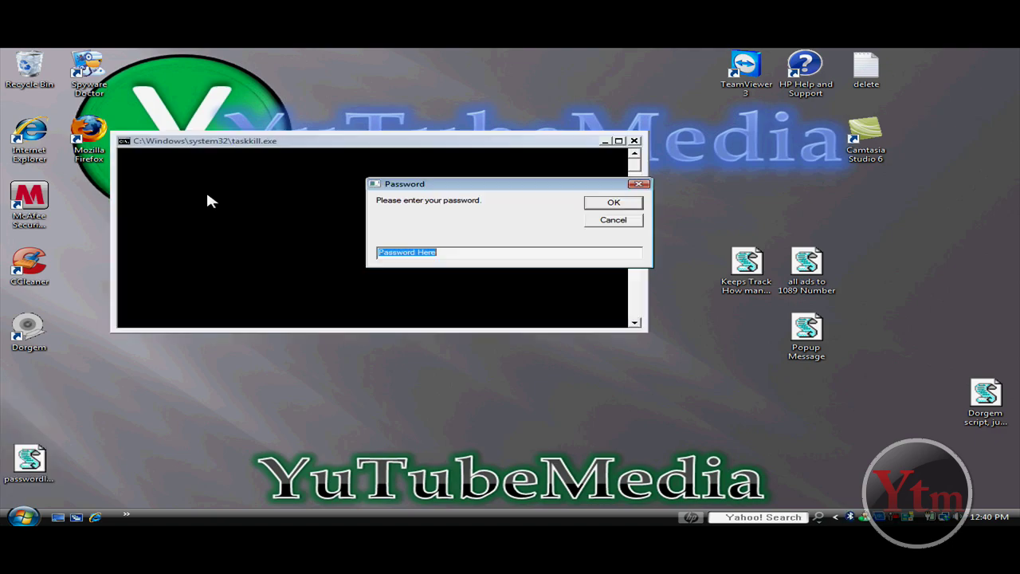
Submit a wrong password and acknowledge the 'Wrong password. Loggin off.' warning.
type("hello")
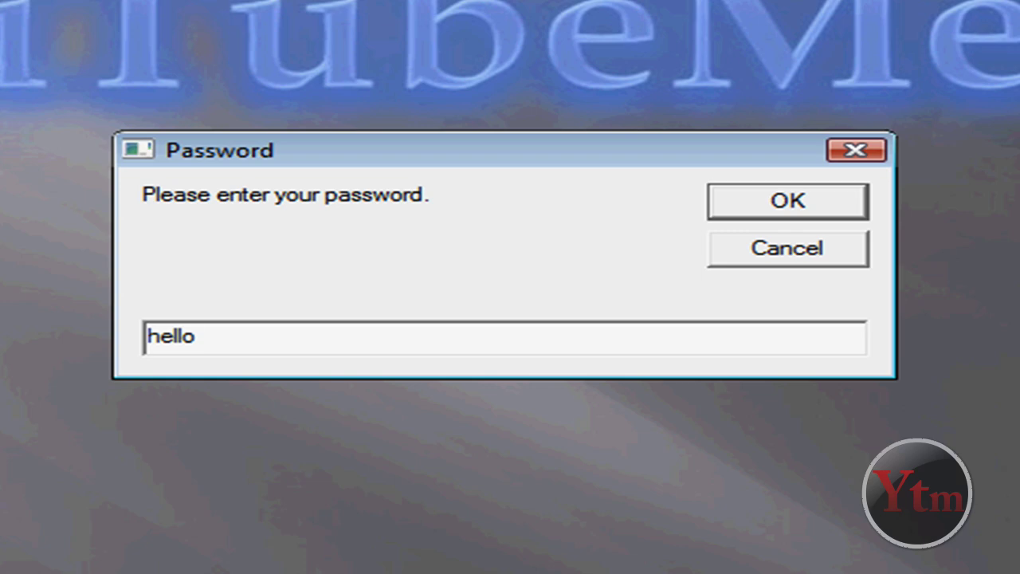
key("Return")
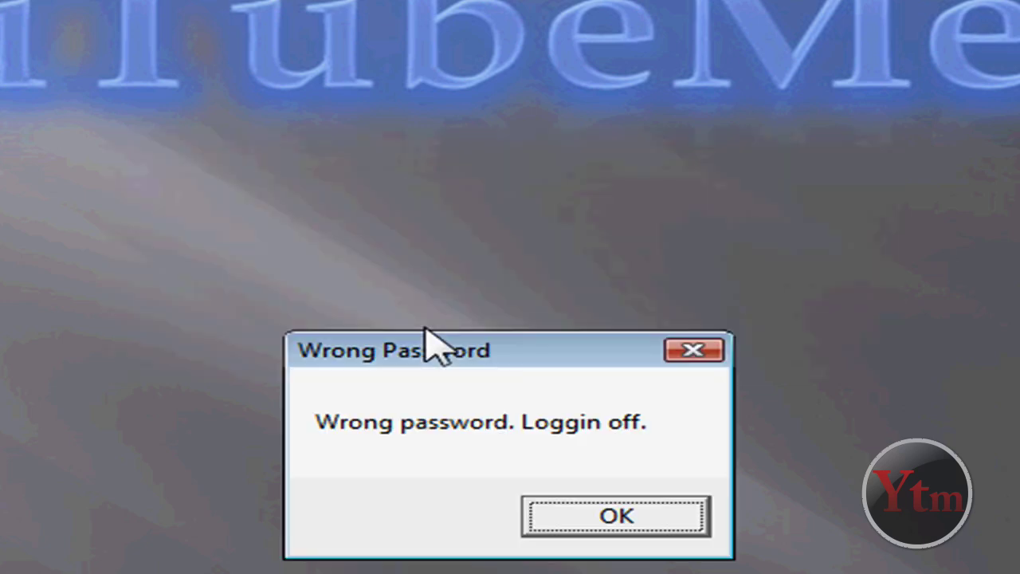
left_click_drag(495, 363, 437, 299)
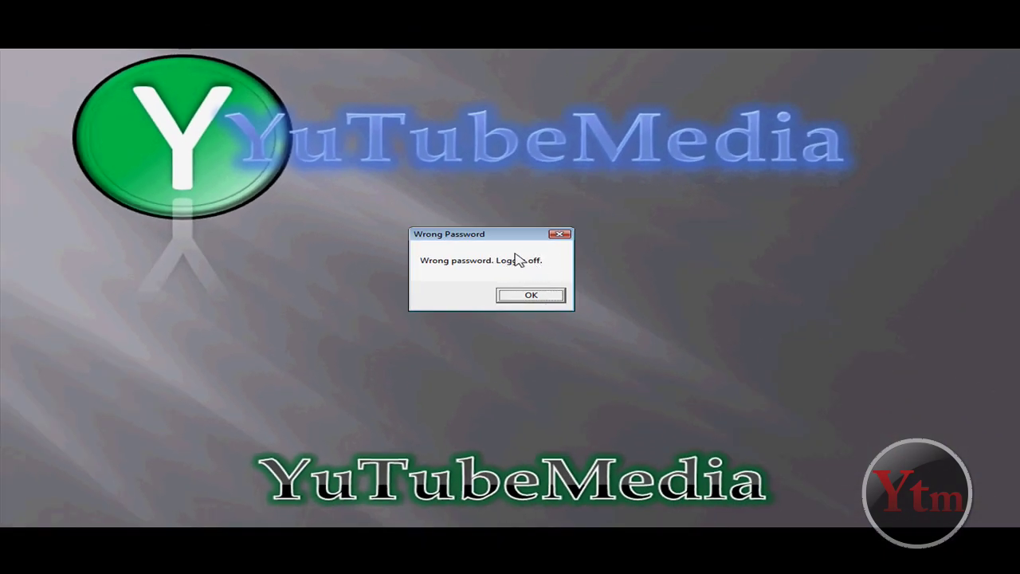
left_click(531, 298)
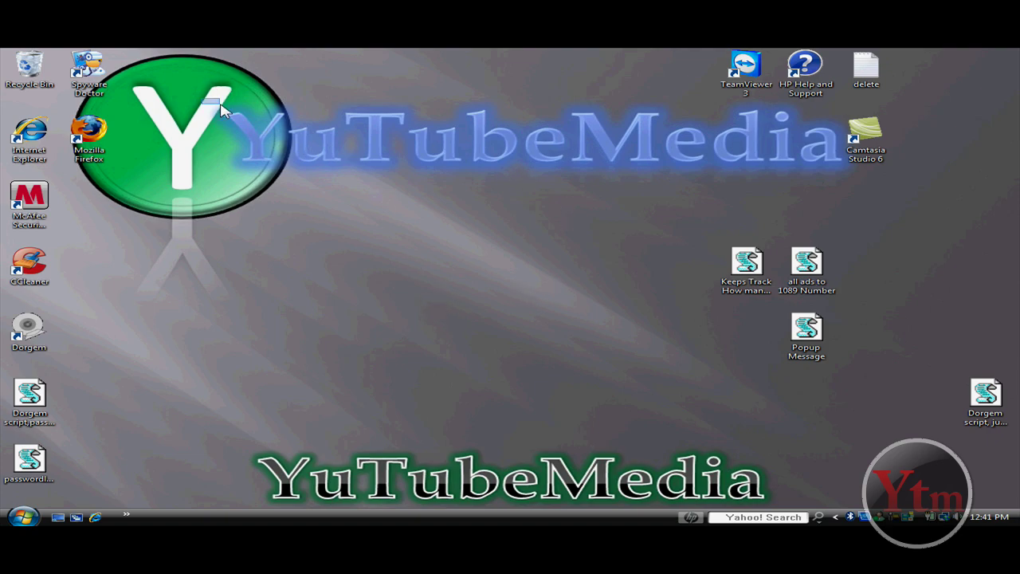
left_click_drag(202, 99, 883, 191)
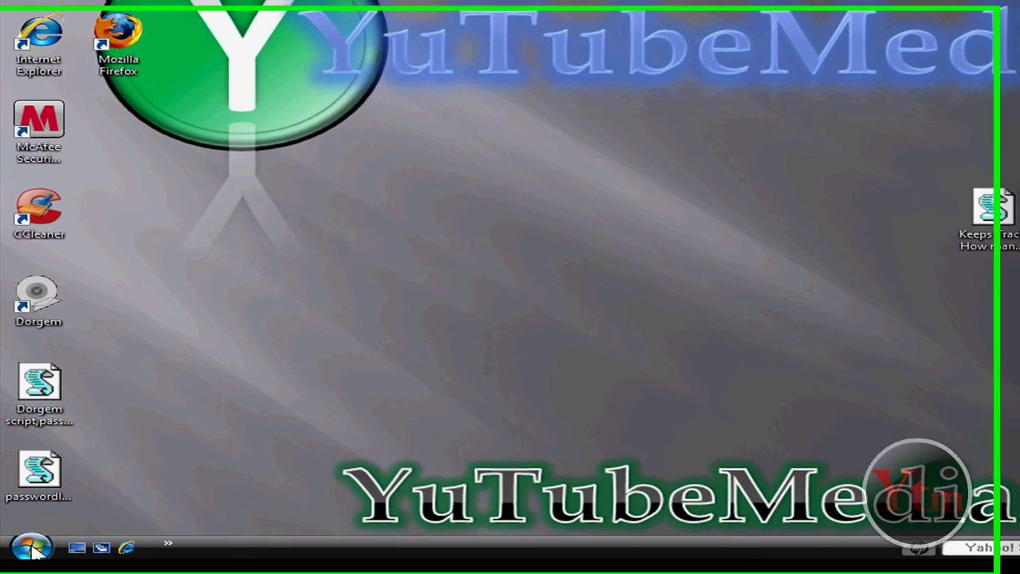
left_click(25, 522)
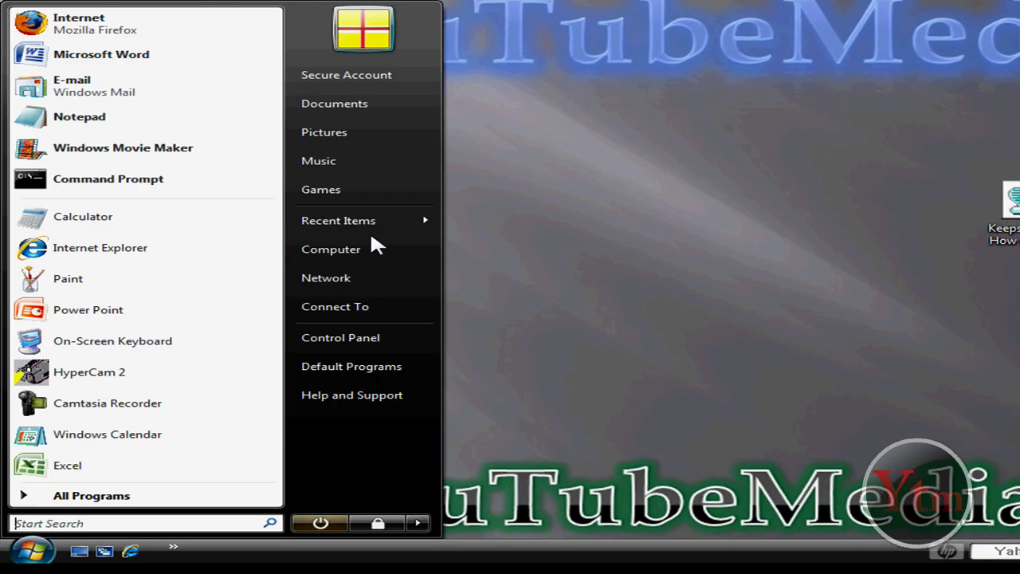
left_click(348, 107)
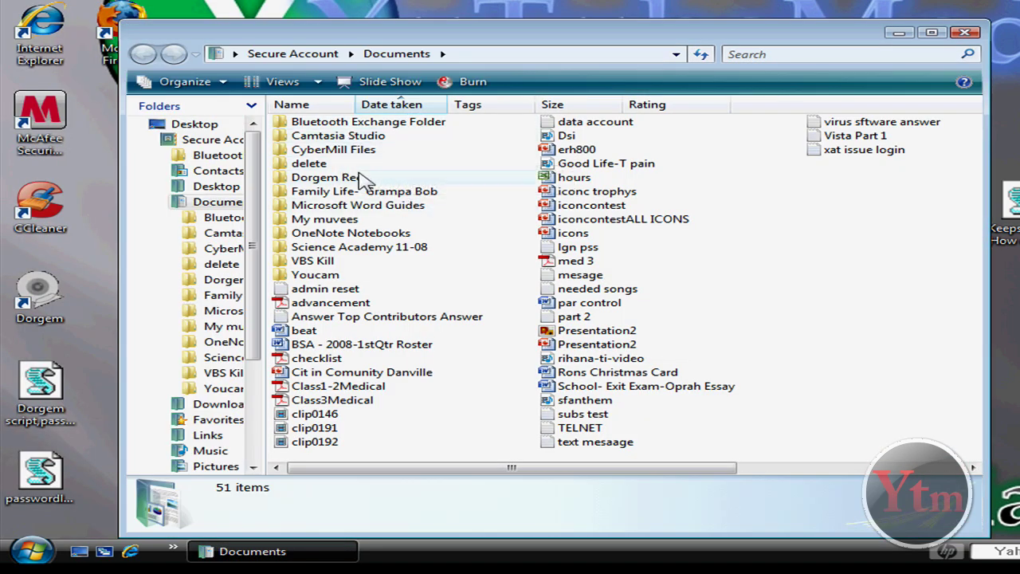
double_click(363, 177)
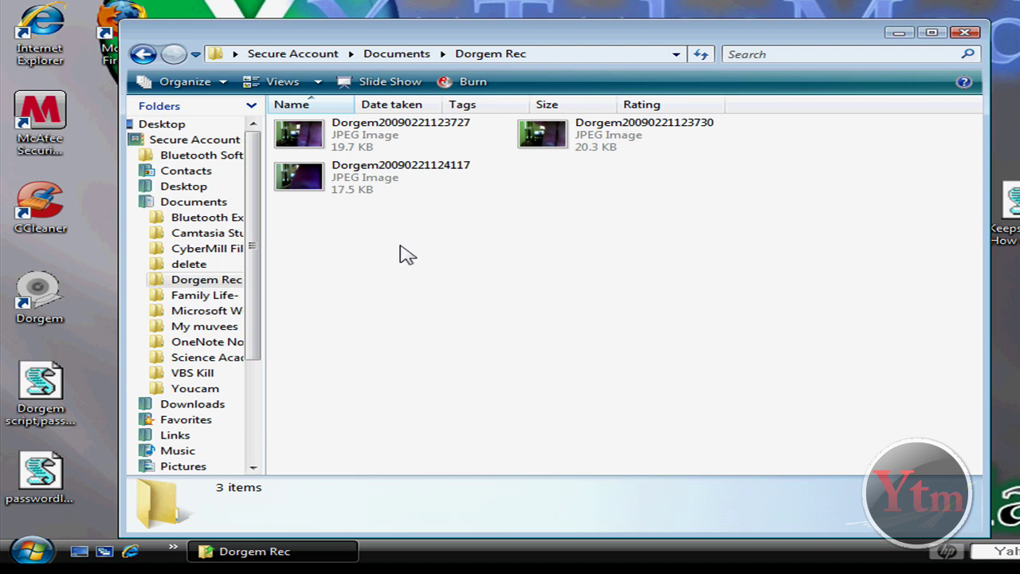
double_click(373, 187)
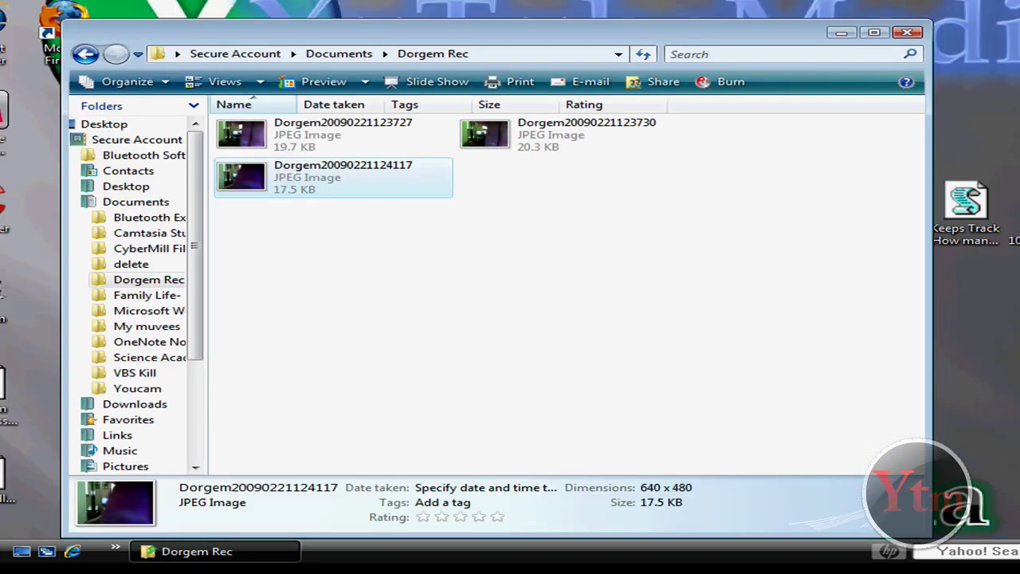
Close the open windows, move the passwordlogout script to the desktop top, and run it.
left_click(905, 28)
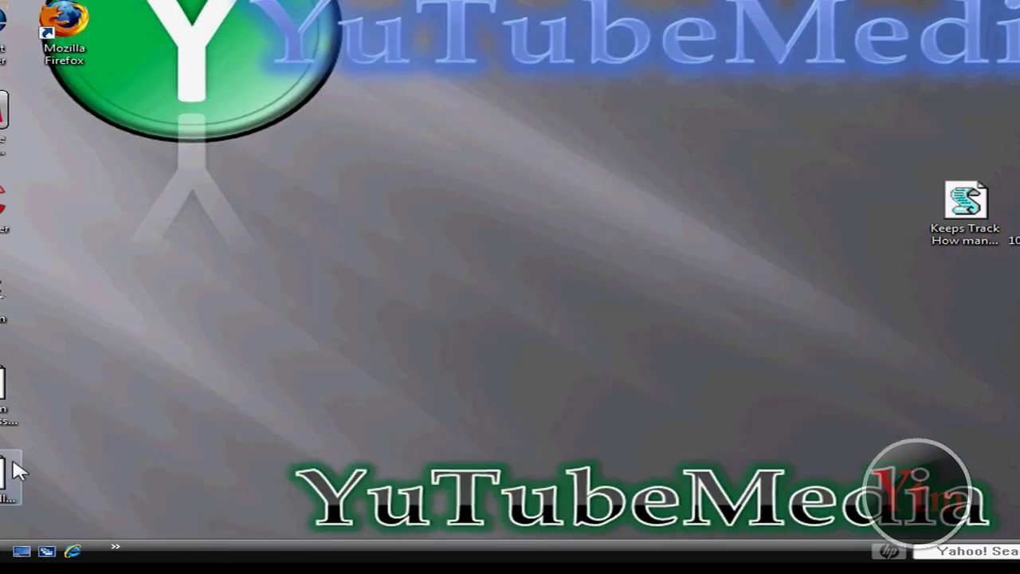
left_click_drag(10, 472, 403, 116)
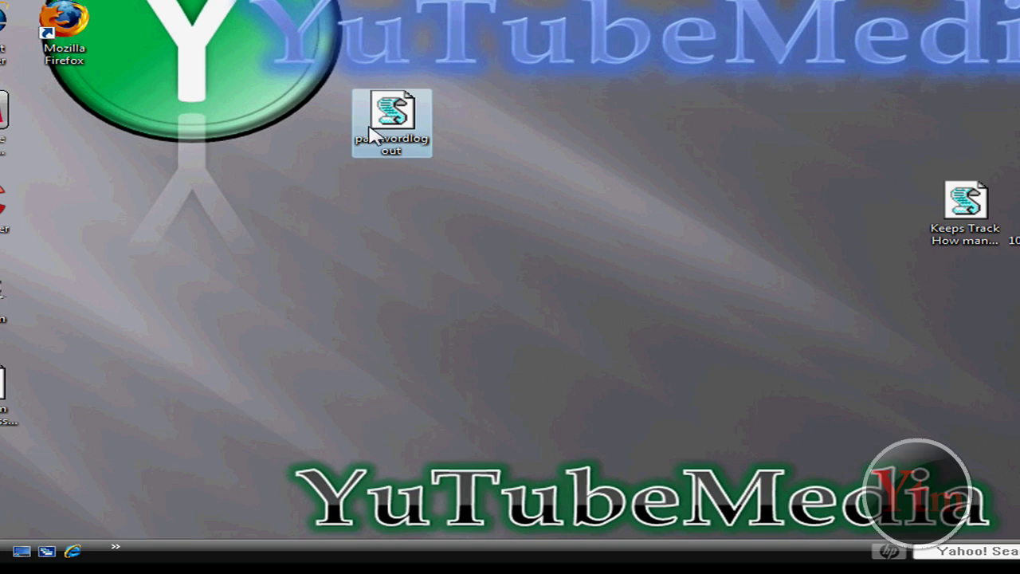
left_click(60, 290)
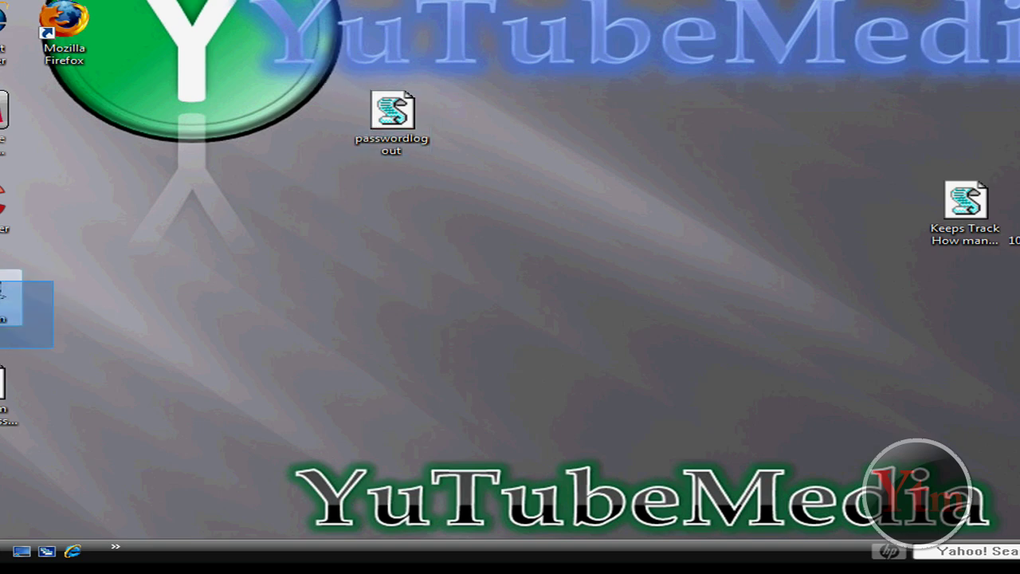
left_click_drag(333, 70, 486, 178)
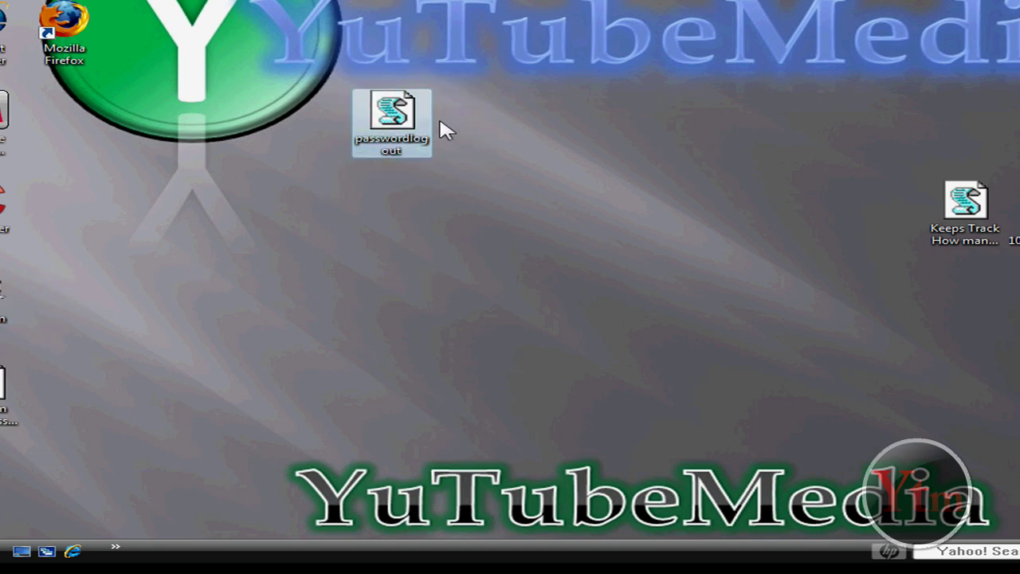
left_click_drag(304, 53, 487, 170)
double_click(391, 115)
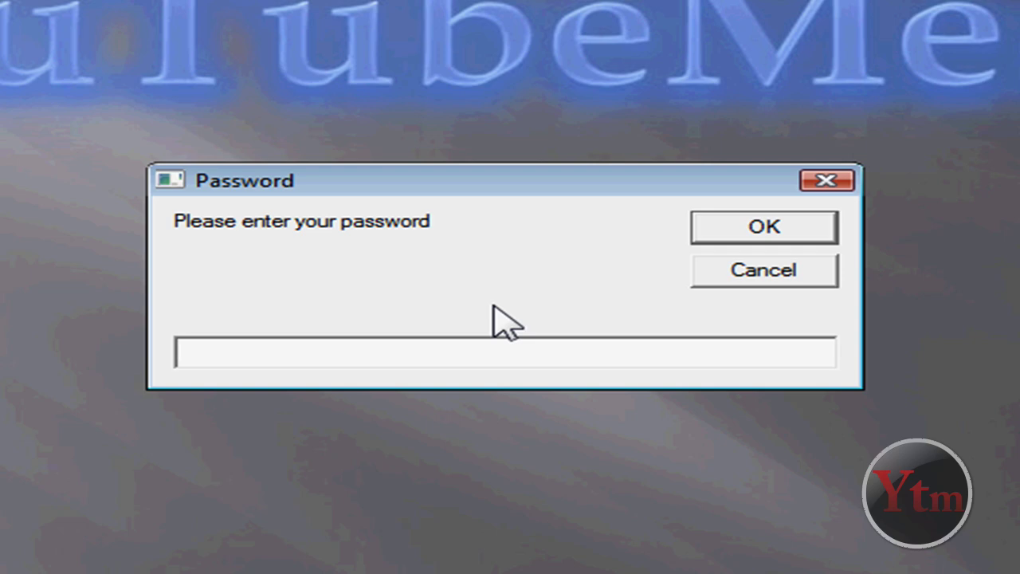
Submit the password in the passwordlogout prompt and dismiss the Welcome message.
type("pass")
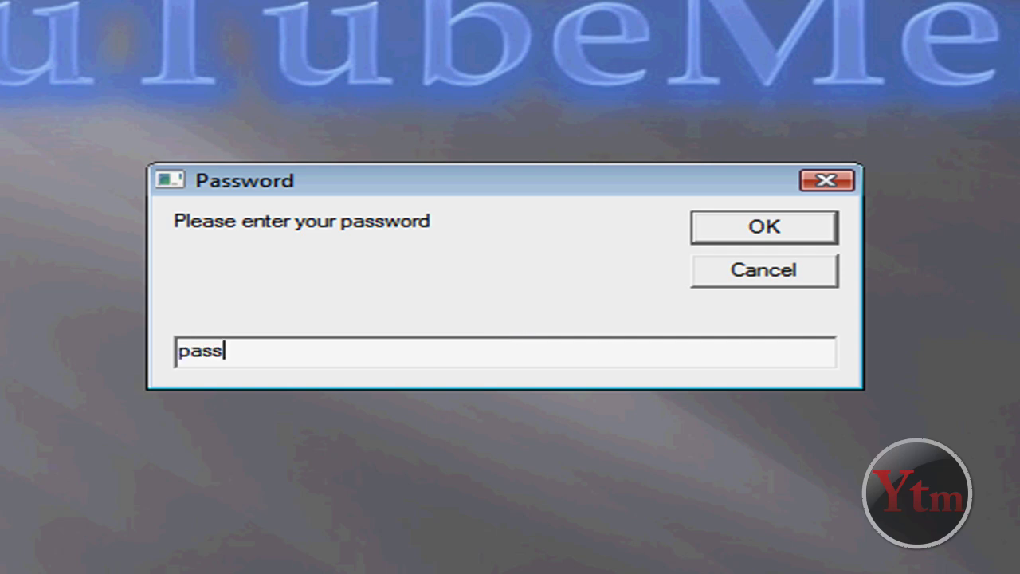
key("Return")
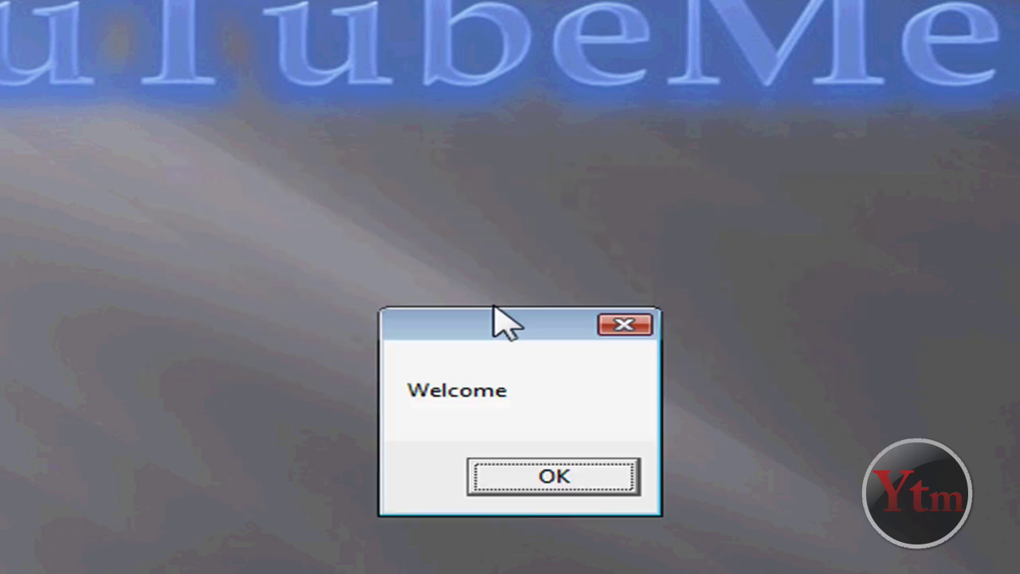
key("Return")
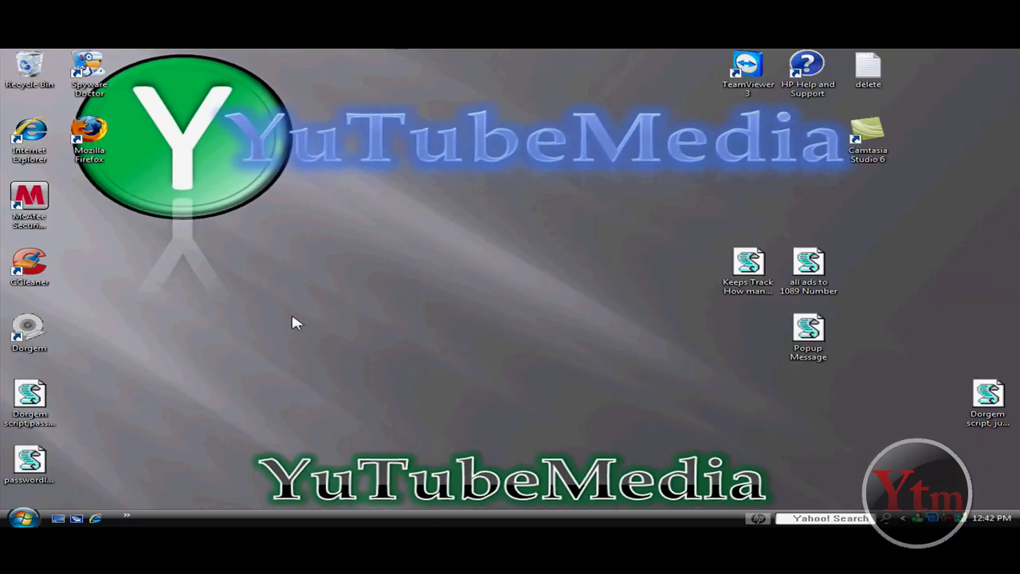
Copy the Dorgem password-box script and paste a duplicate onto the desktop.
left_click(39, 390)
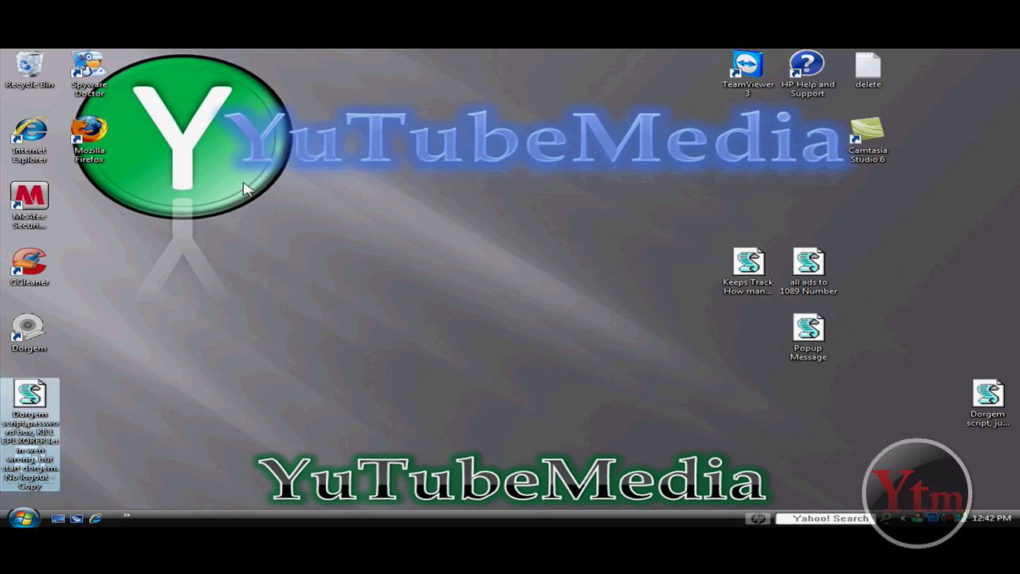
left_click_drag(244, 188, 279, 194)
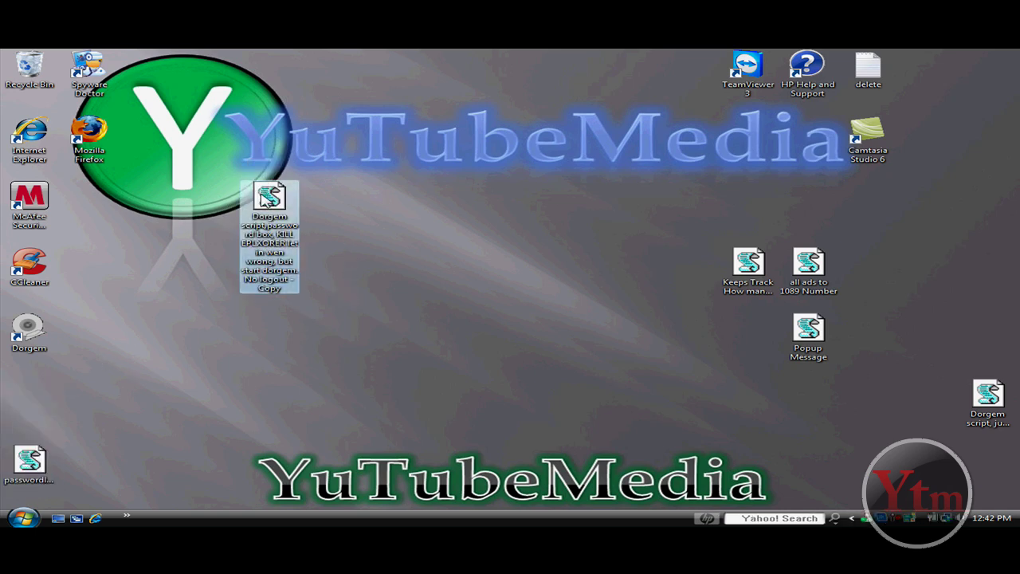
right_click(263, 203)
left_click(205, 200)
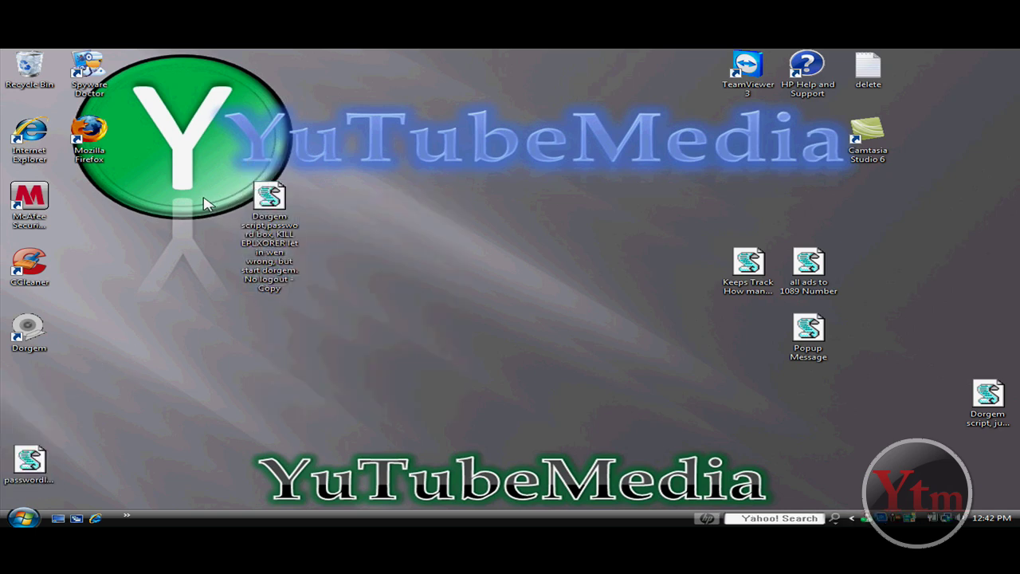
right_click(273, 201)
left_click(317, 350)
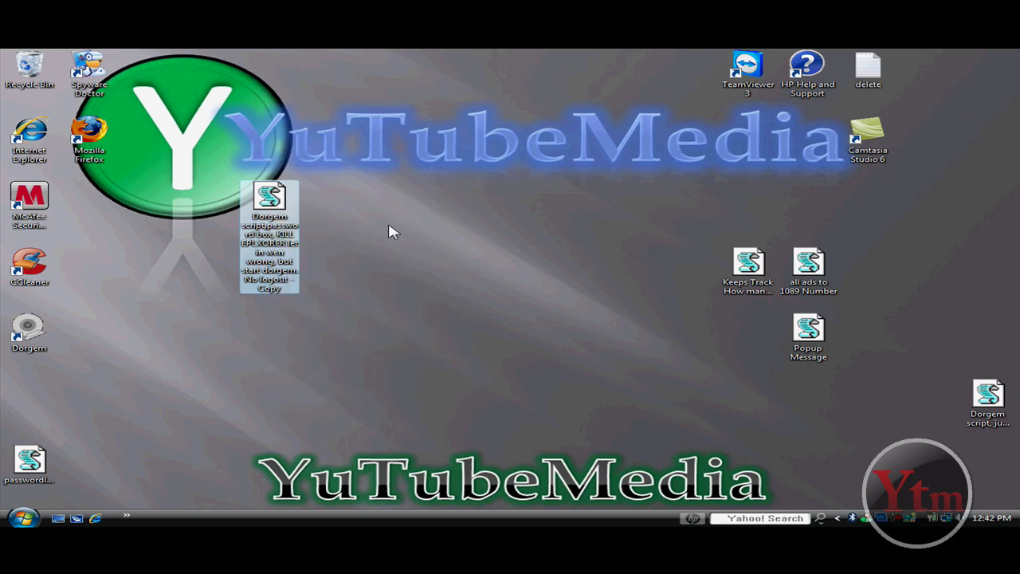
left_click(389, 228)
right_click(389, 223)
left_click(438, 275)
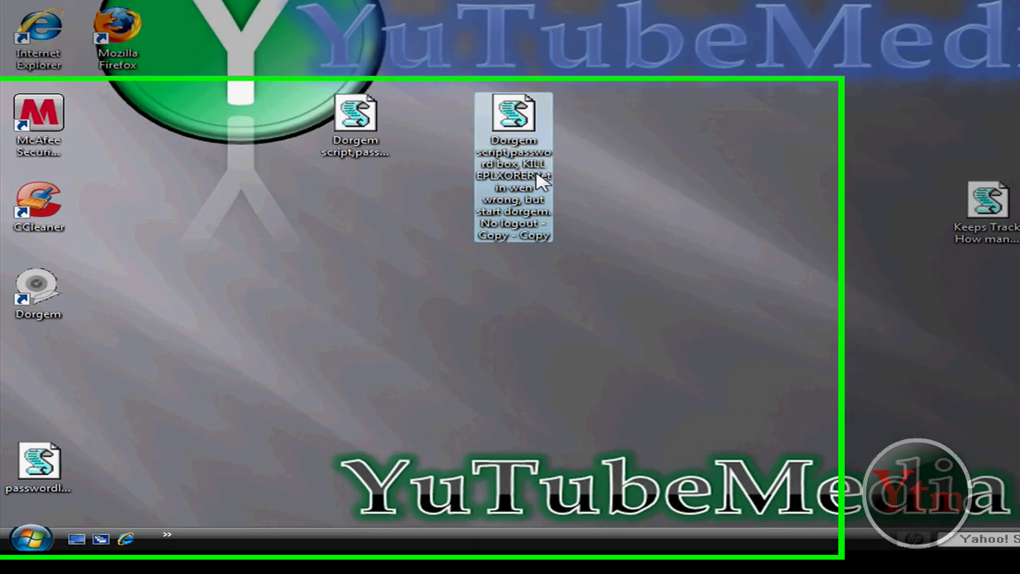
Drag the script copy into the Start menu's Startup folder.
left_click_drag(389, 203, 28, 514)
left_click_drag(44, 550, 142, 436)
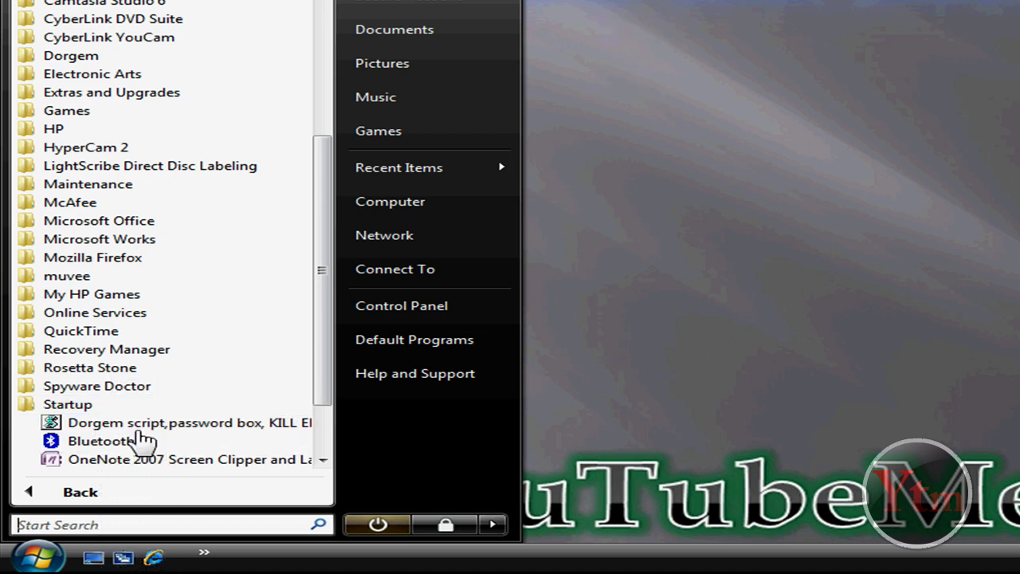
scroll(327, 351, "down", 2)
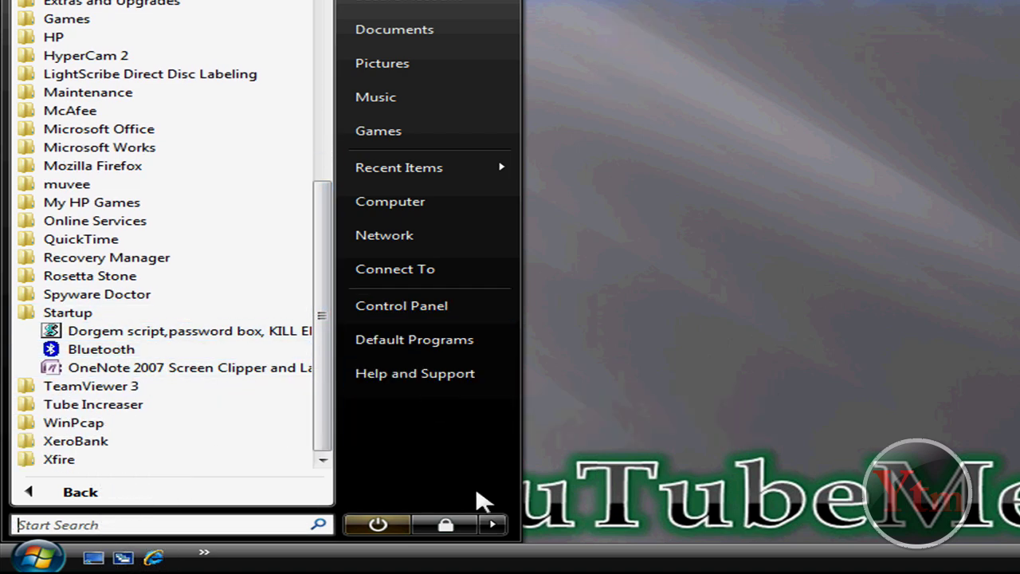
Bring up the Start menu's power and session options to log off.
left_click(711, 299)
left_click(36, 556)
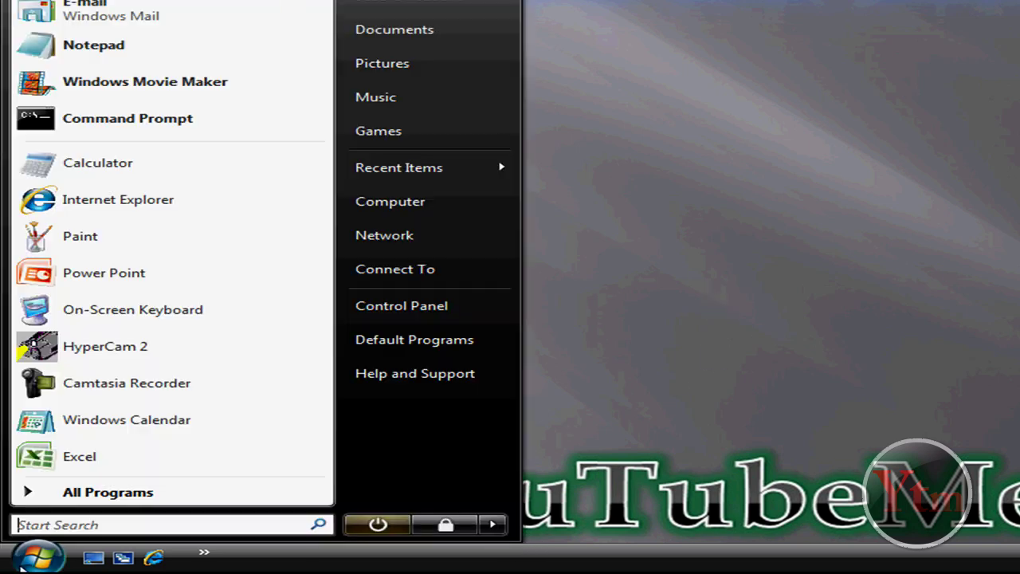
left_click(493, 524)
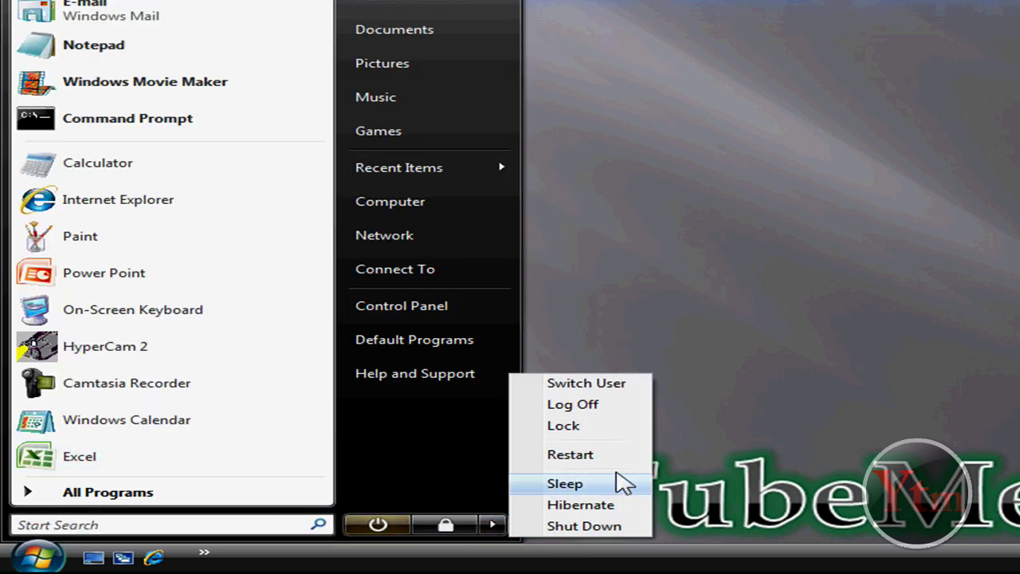
Log off, sign back in with the account password, and answer the startup script's password prompt.
left_click(572, 404)
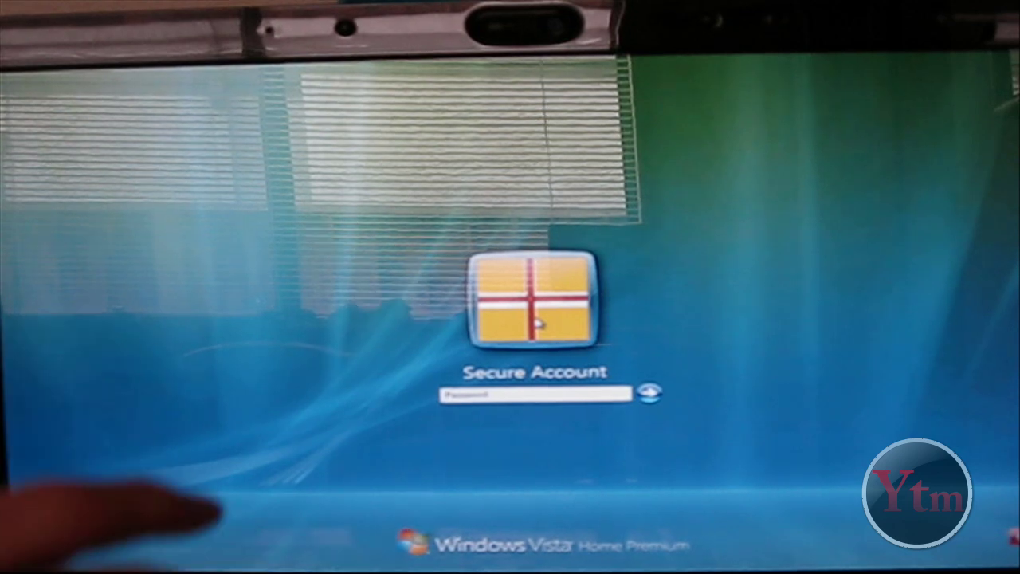
type("********")
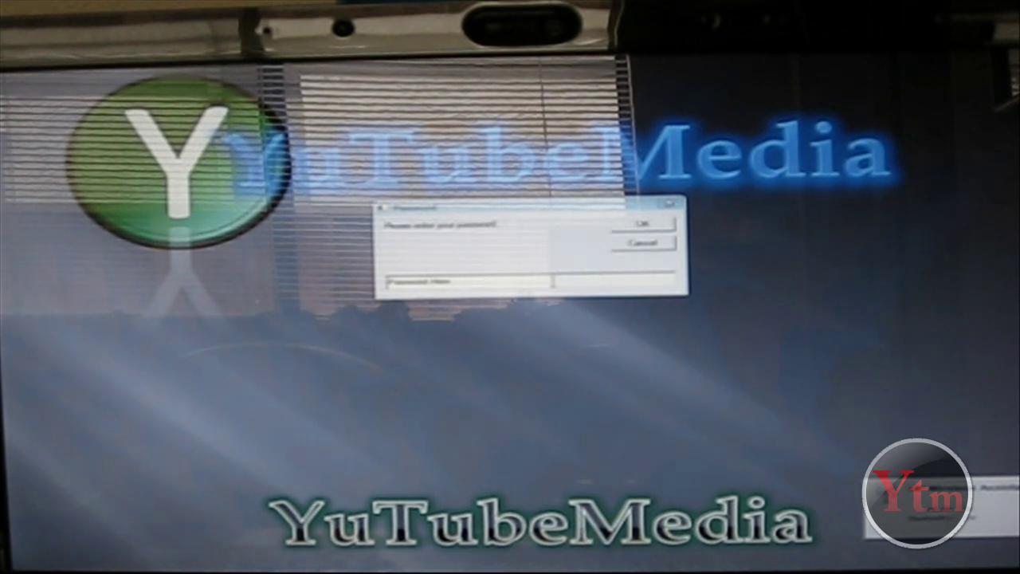
left_click_drag(451, 281, 381, 288)
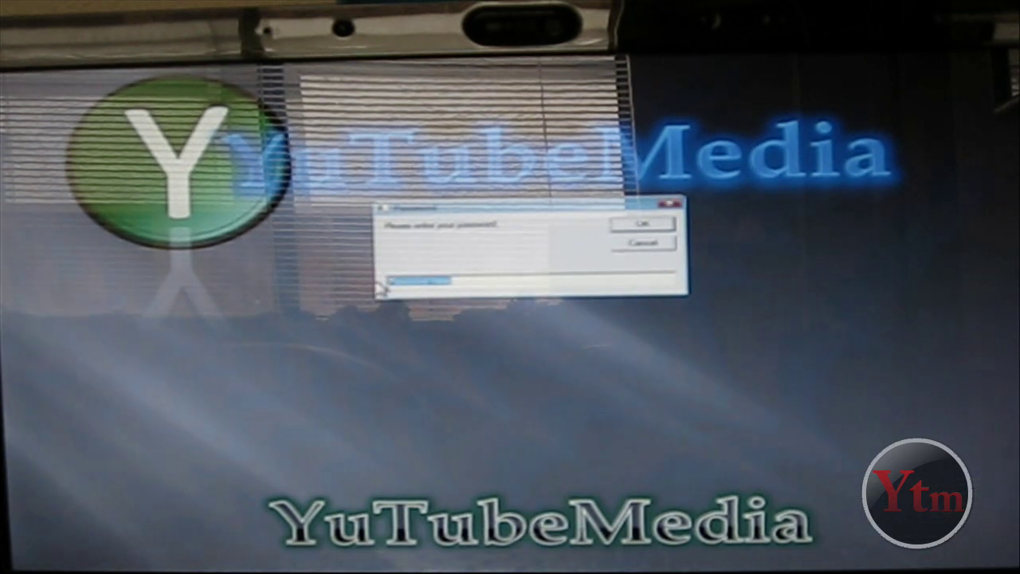
key("BackSpace")
type("passw")
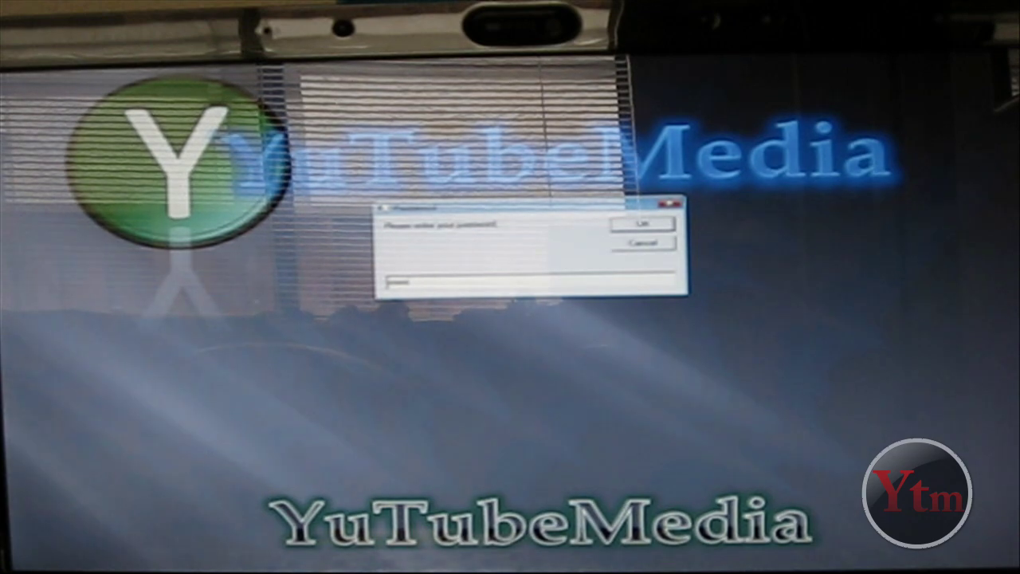
key("Return")
key("Return")
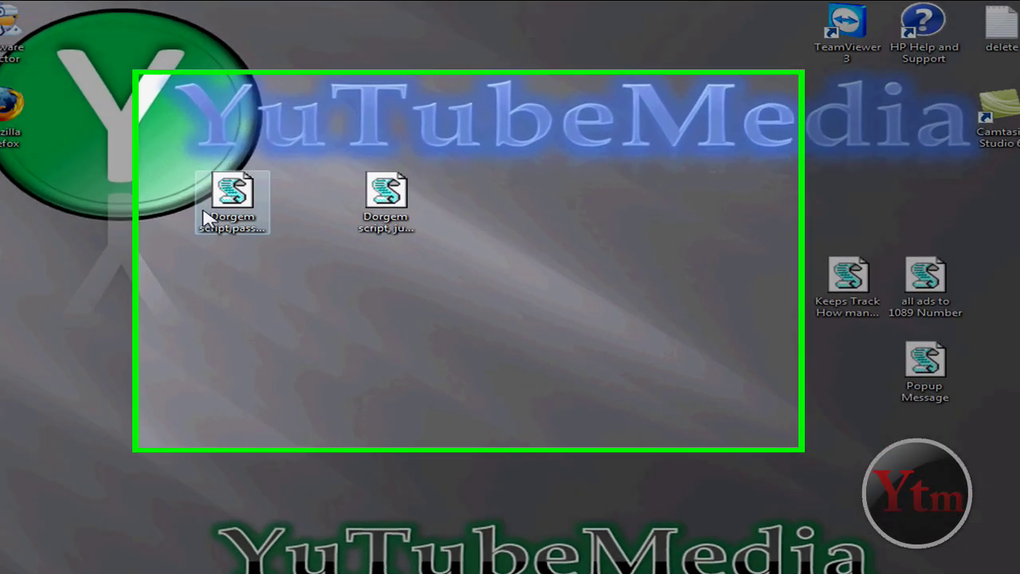
Open the Dorgem script in Notepad via Edit and place the cursor below MsgBox "Welcome".
right_click(215, 196)
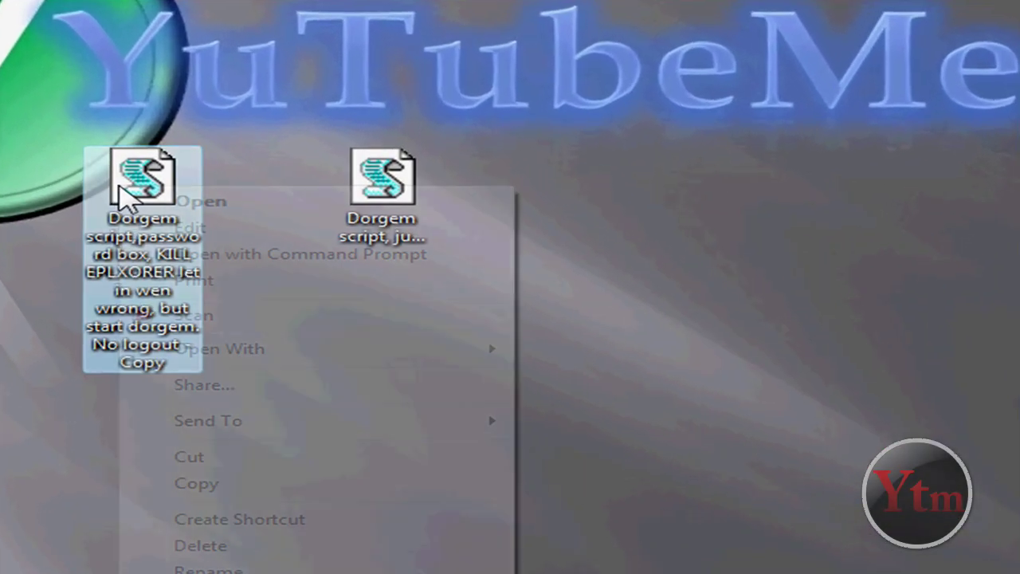
left_click(190, 229)
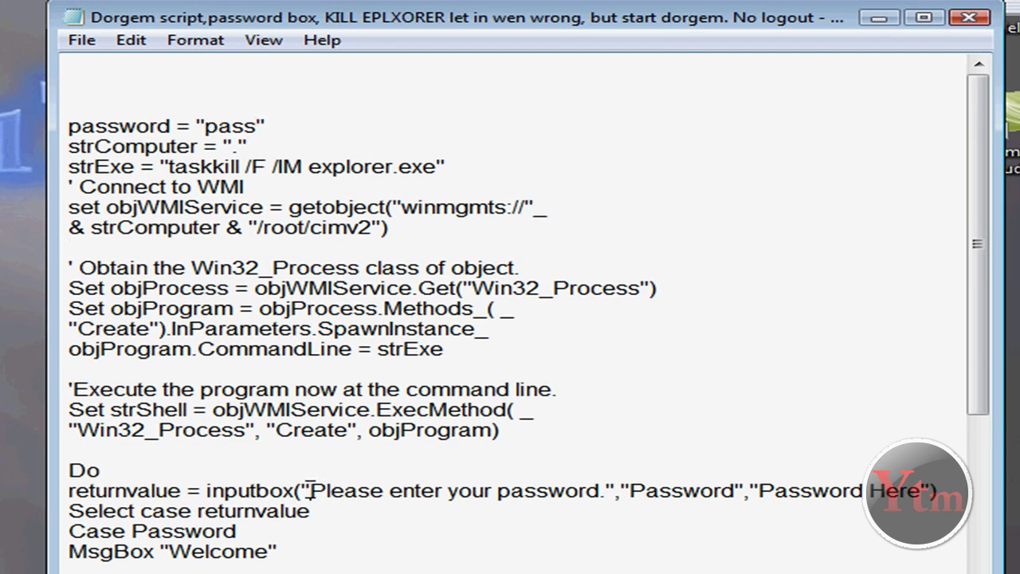
left_click_drag(310, 490, 603, 490)
left_click(451, 564)
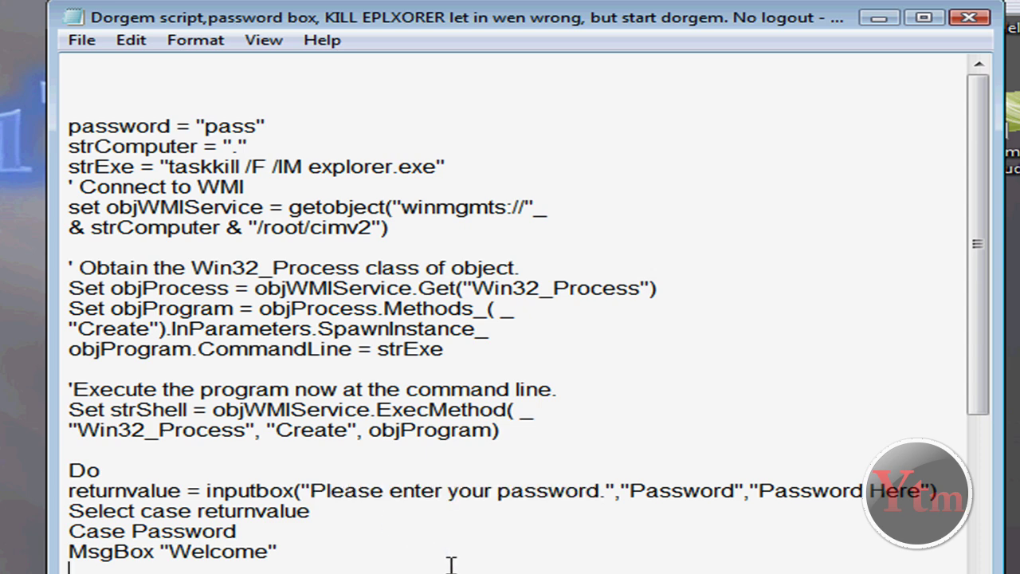